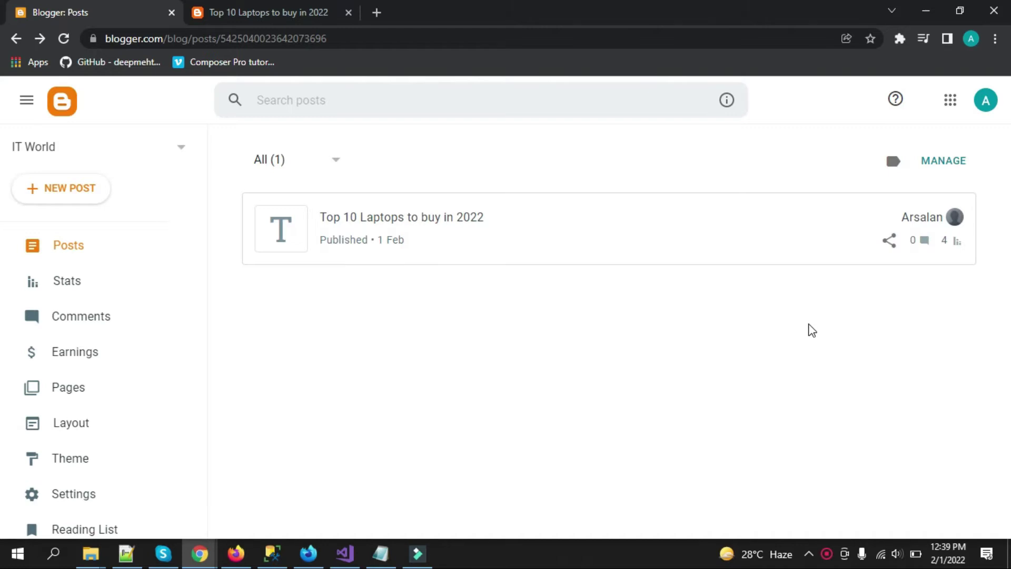
Review the existing post "Top 10 Laptops to buy in 2022" on the live blog and in the post editor
click(292, 10)
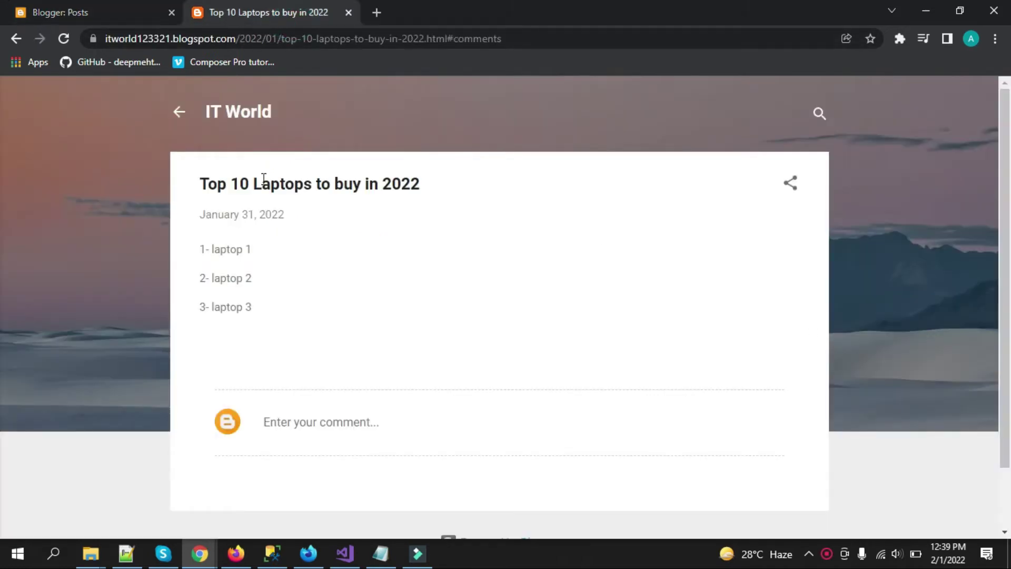
drag(205, 183, 350, 184)
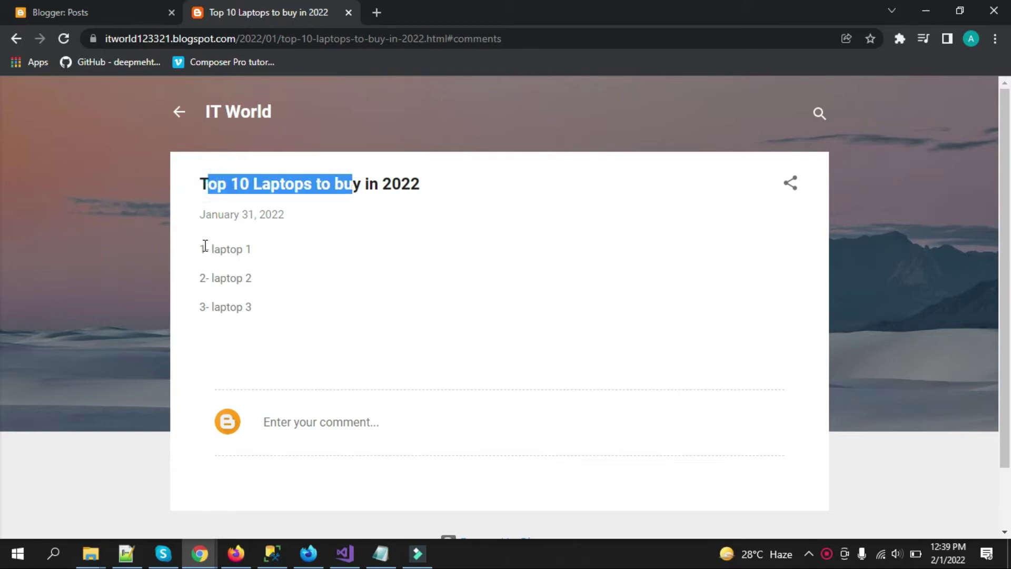
drag(201, 246, 233, 303)
click(128, 16)
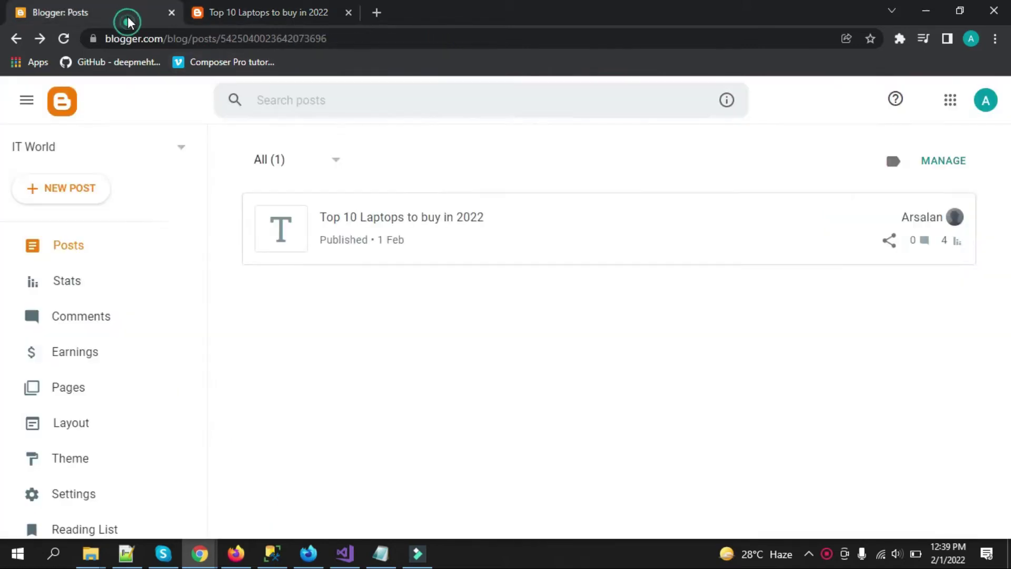
click(433, 228)
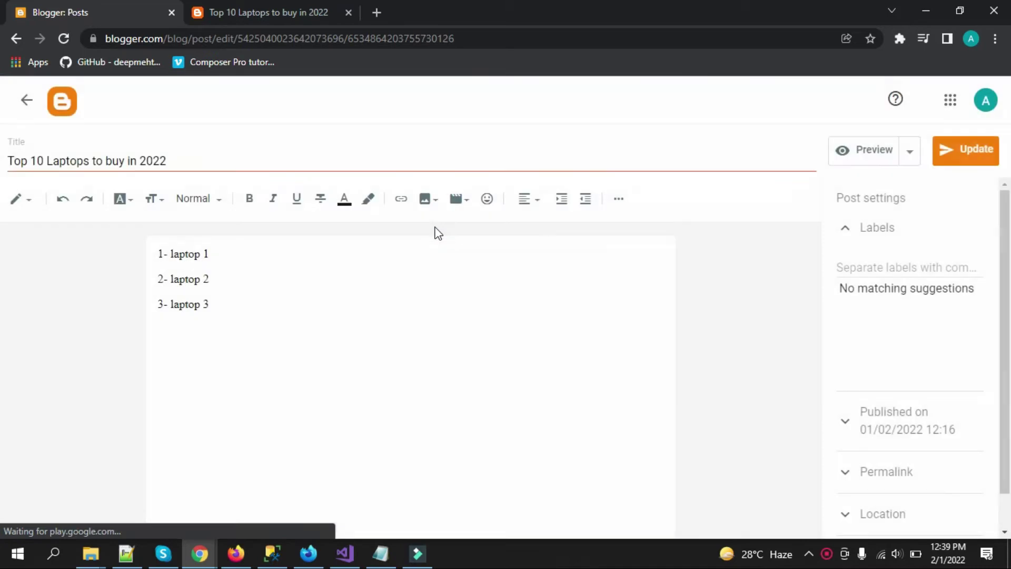
triple_click(271, 306)
click(32, 102)
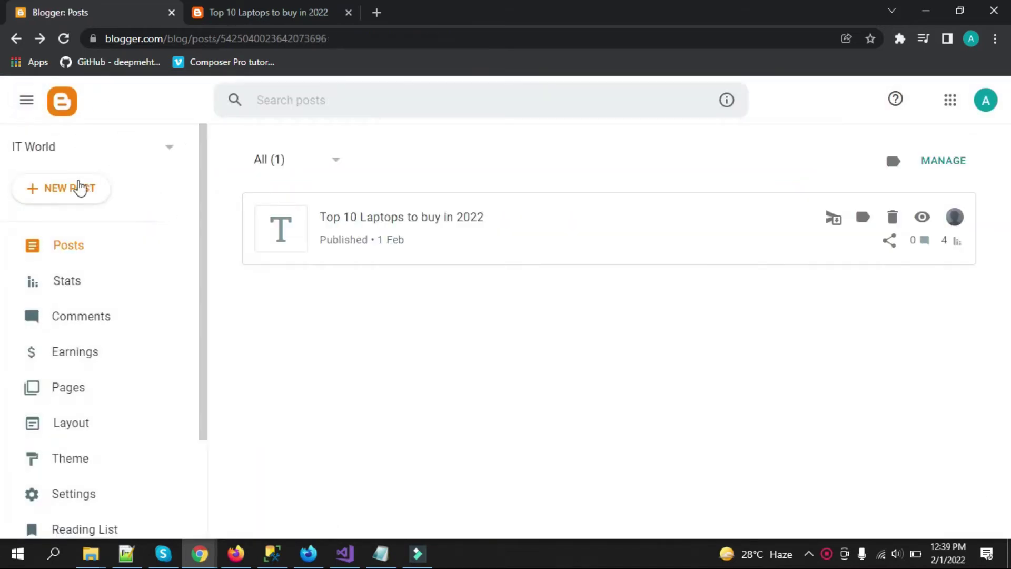
Create a new post titled "Best cellphones in 2022"
click(68, 190)
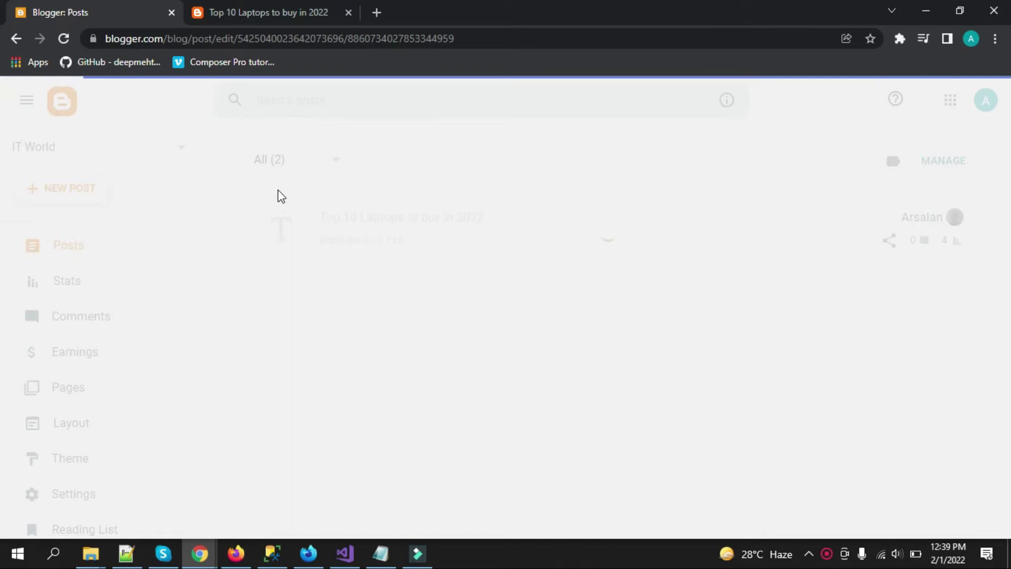
click(223, 162)
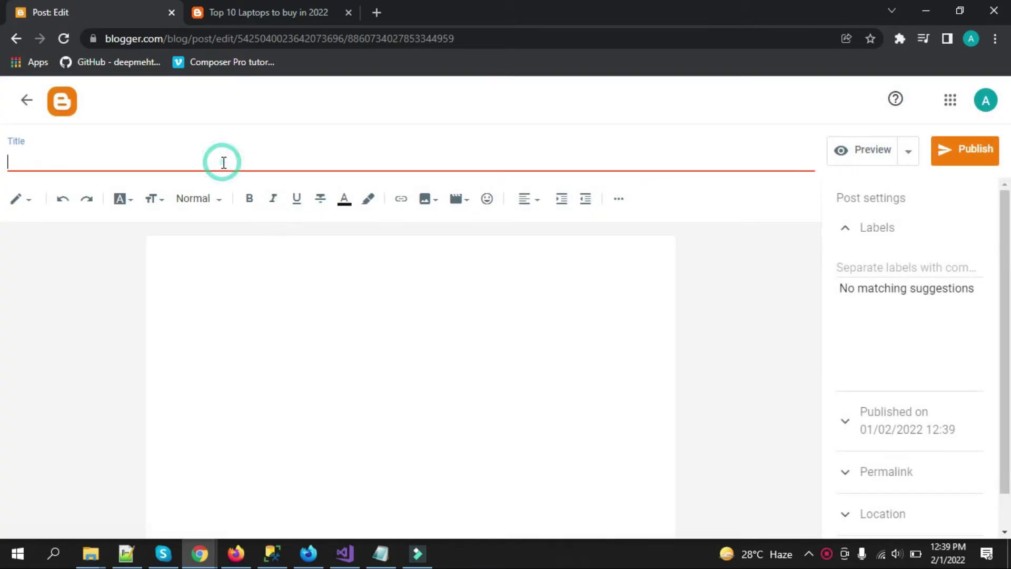
text(B)
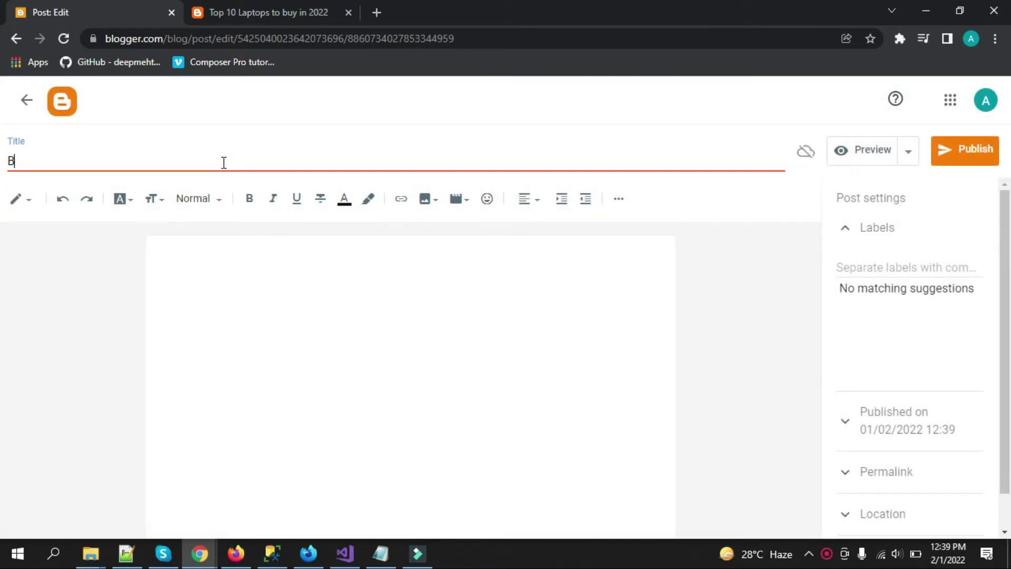
text(est cellphones in 2022)
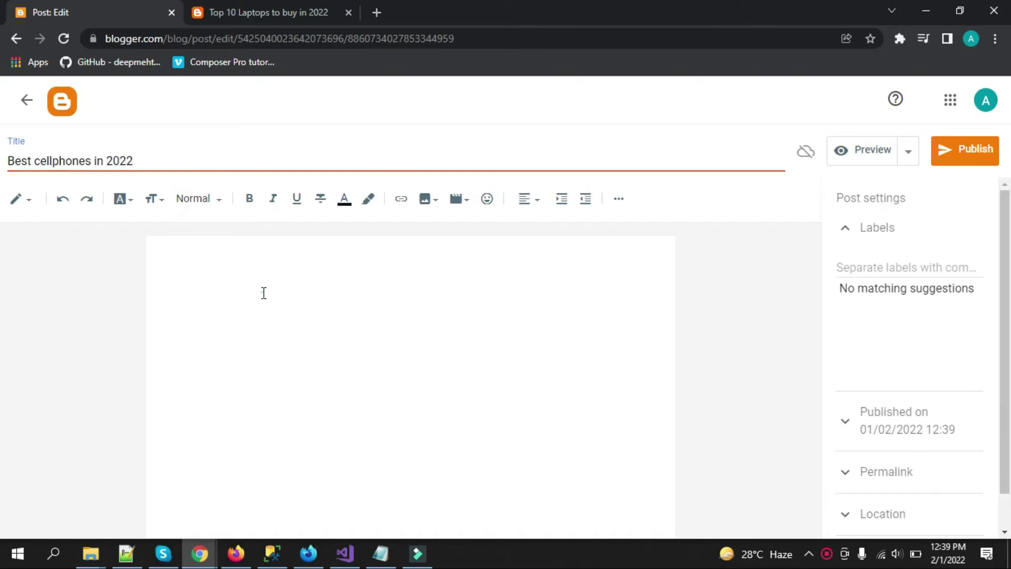
Insert the picture sample1 from the computer's sample pictures folder into the post body
click(263, 292)
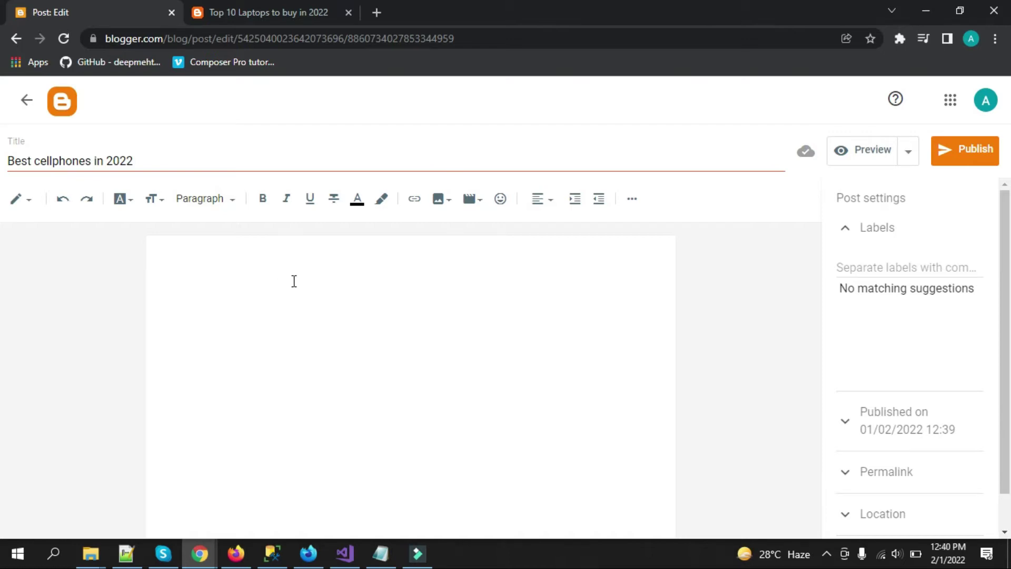
click(439, 202)
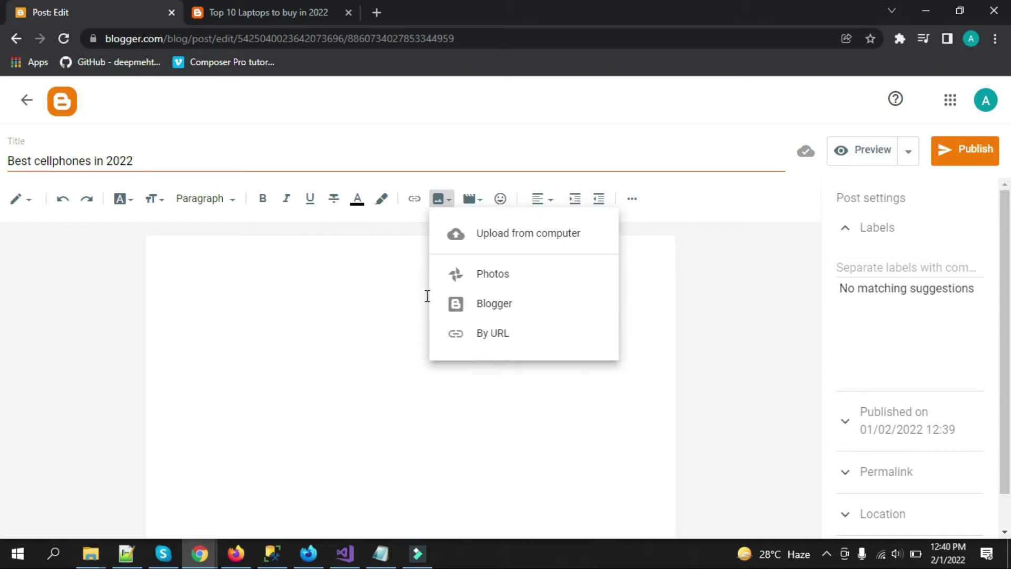
click(552, 233)
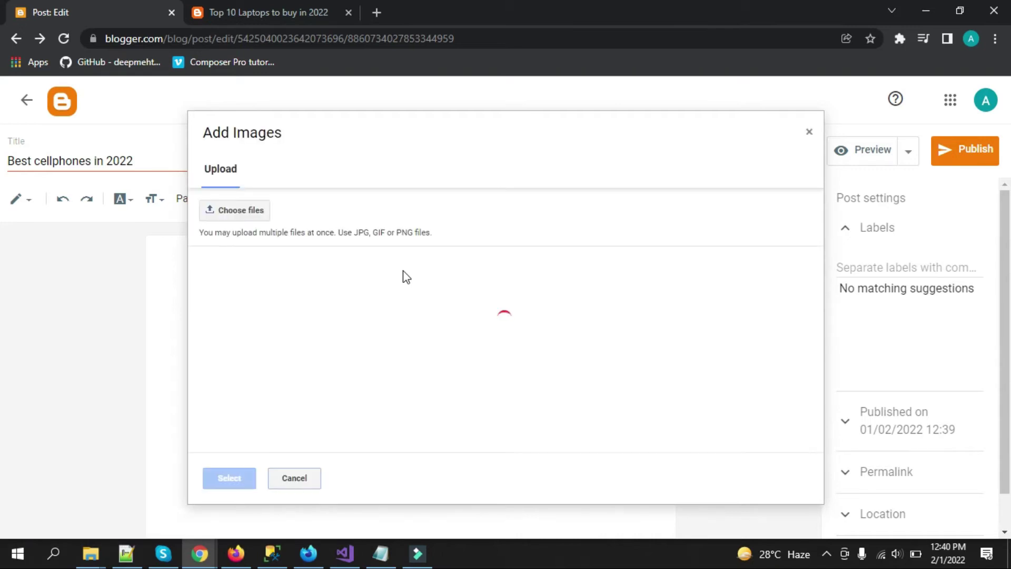
click(240, 213)
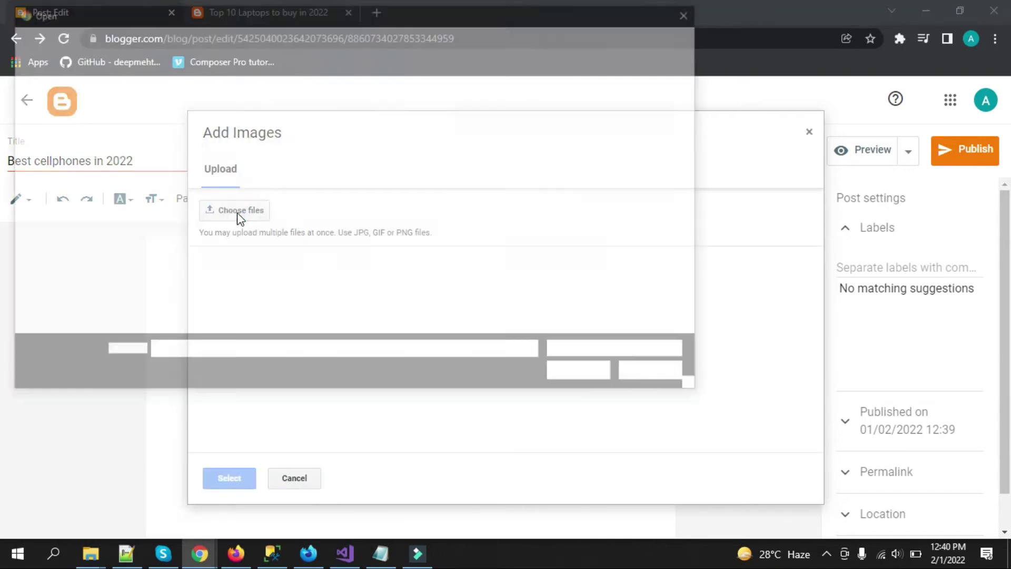
click(192, 129)
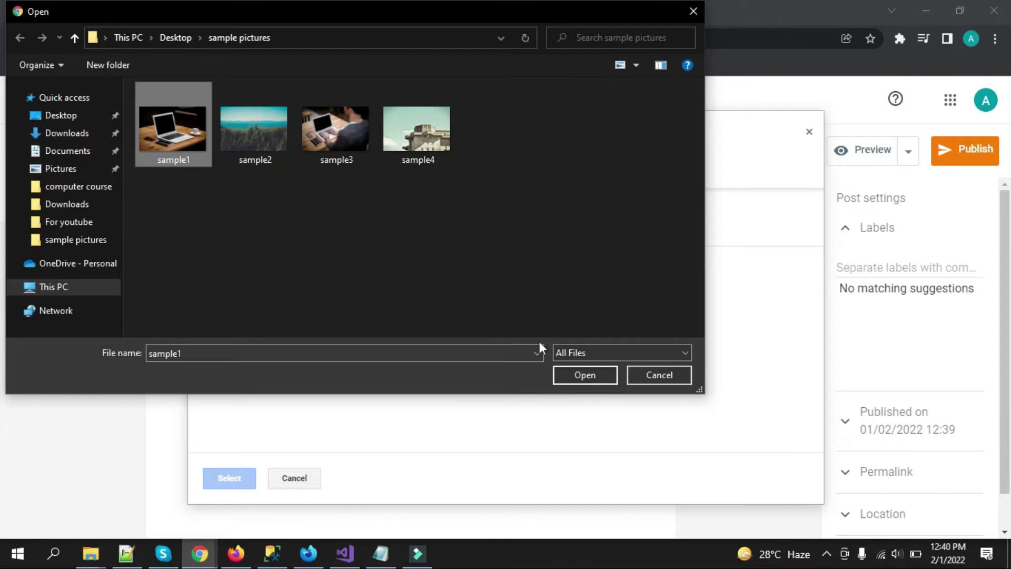
click(580, 376)
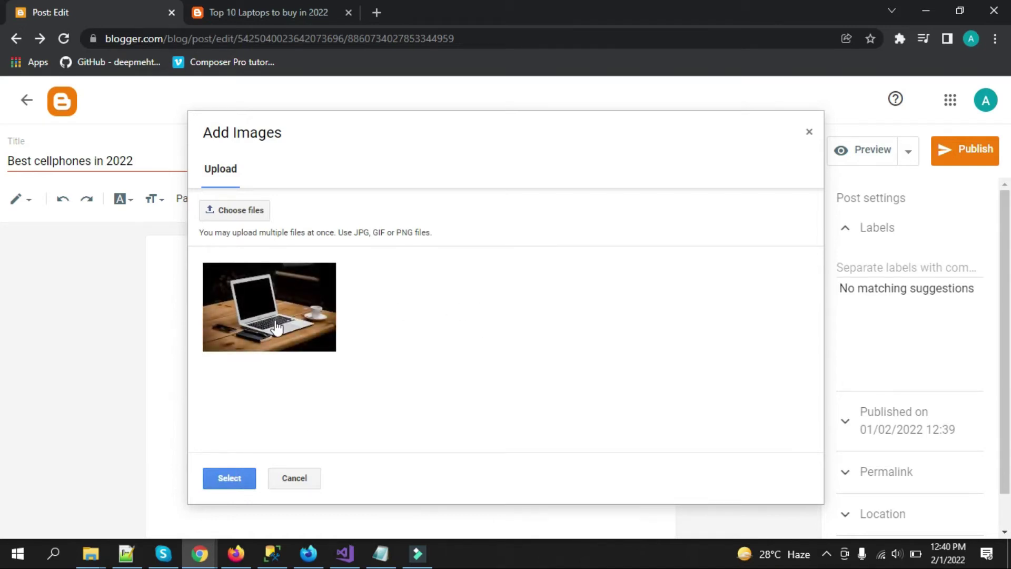
click(229, 478)
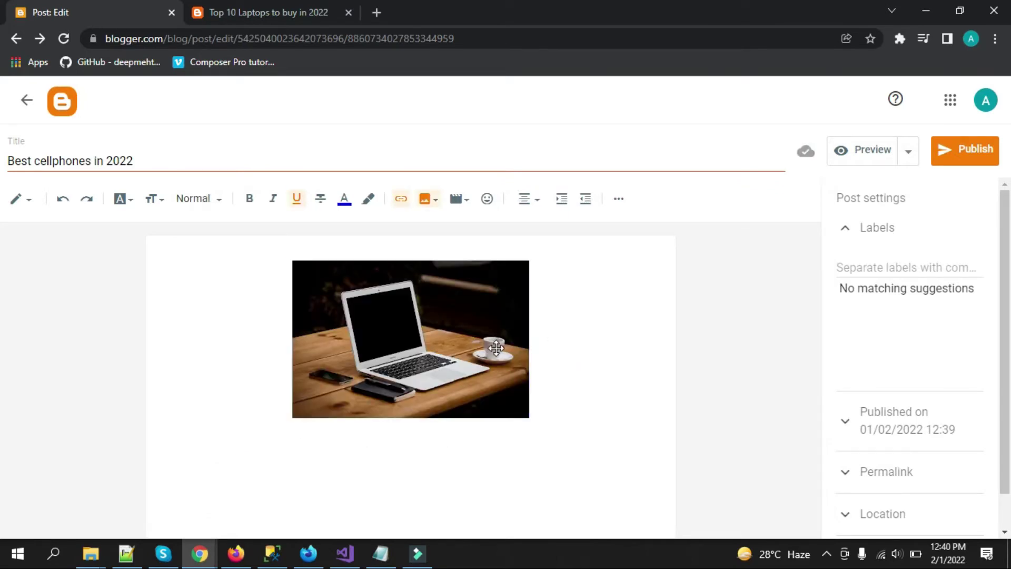
Try left and right alignment on the laptop image and set it back to centre
click(496, 348)
click(316, 441)
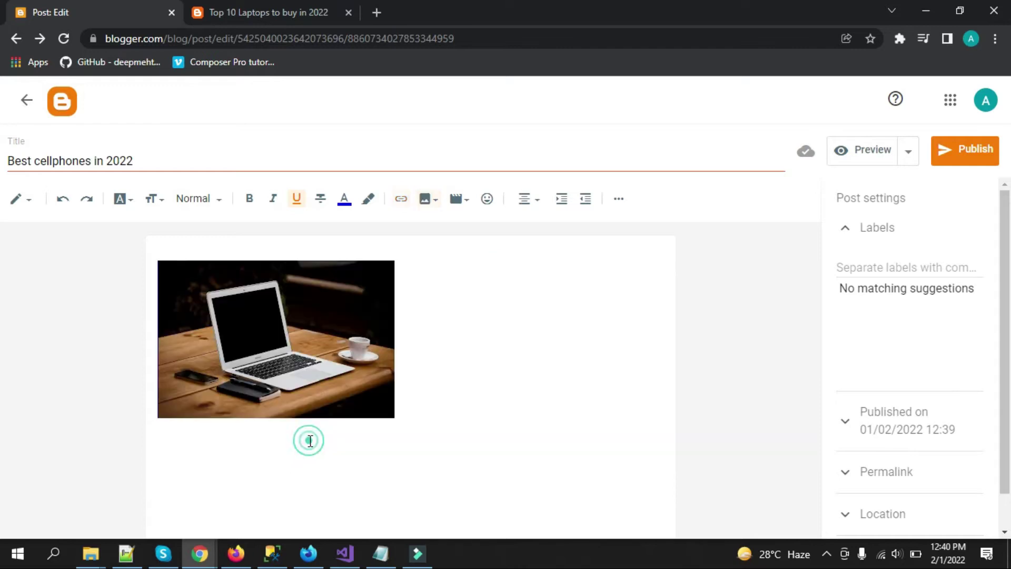
click(312, 346)
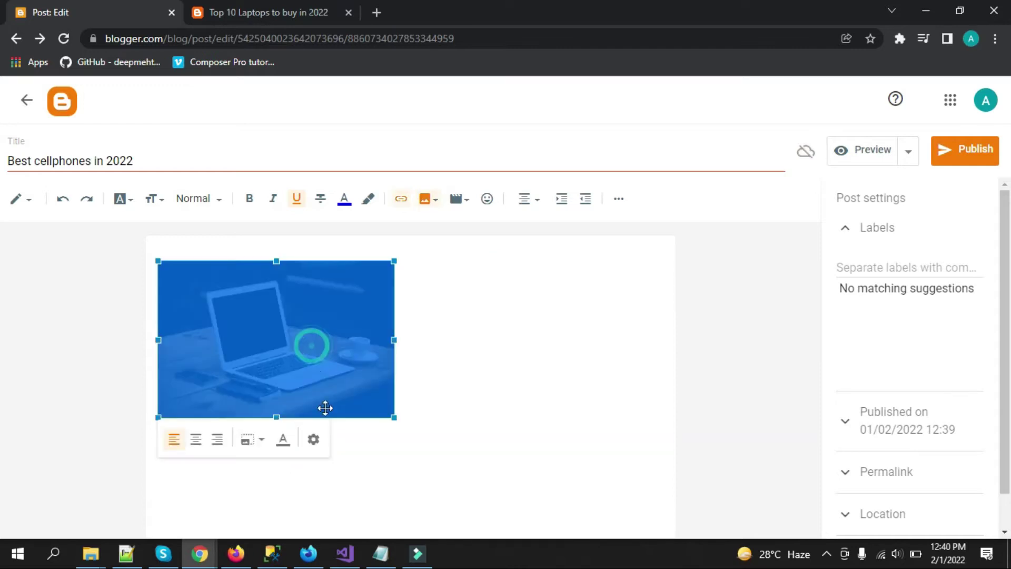
click(217, 439)
click(544, 404)
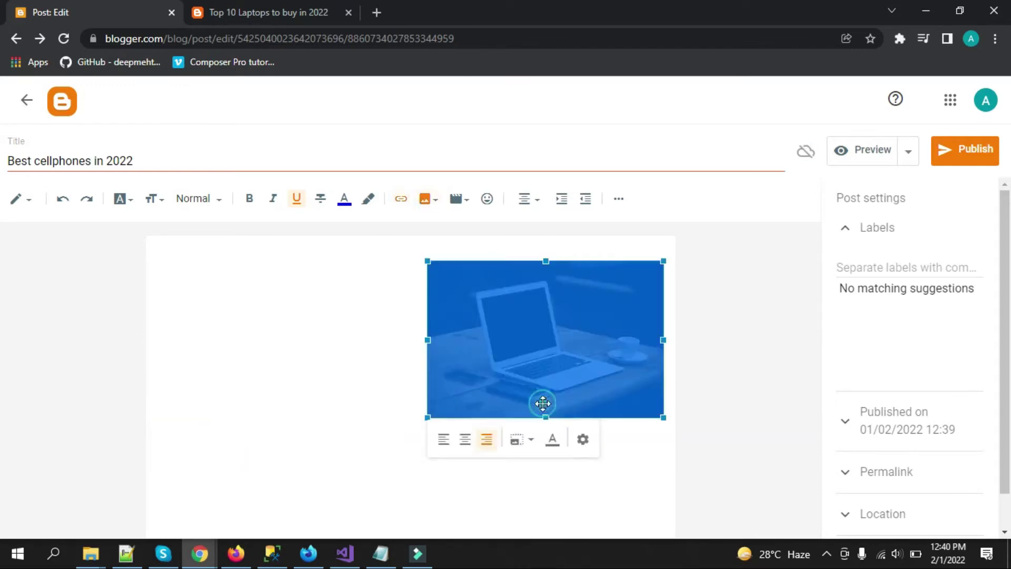
click(462, 440)
Enlarge the centred laptop image slightly in proportion
click(518, 410)
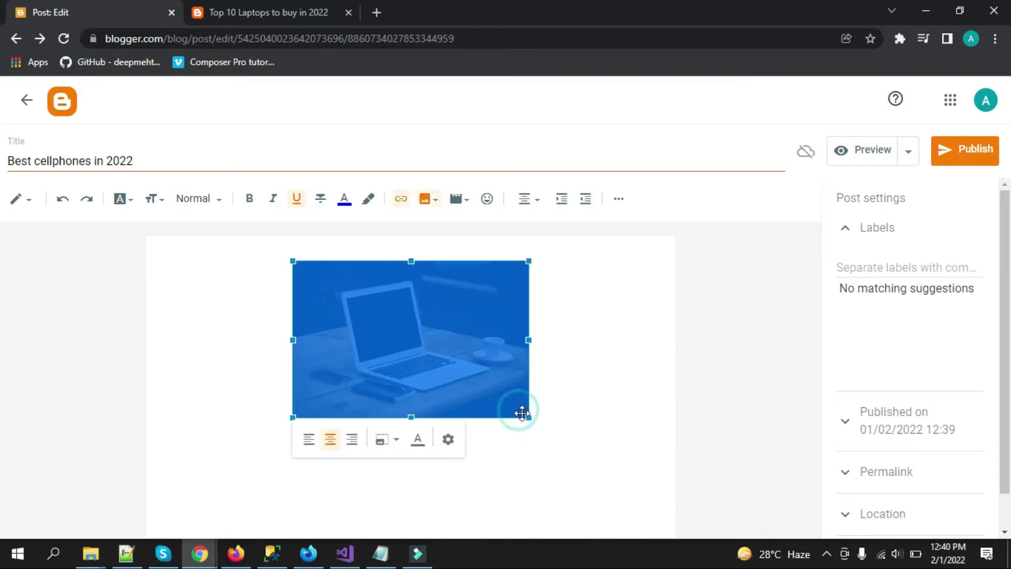
drag(529, 418, 548, 438)
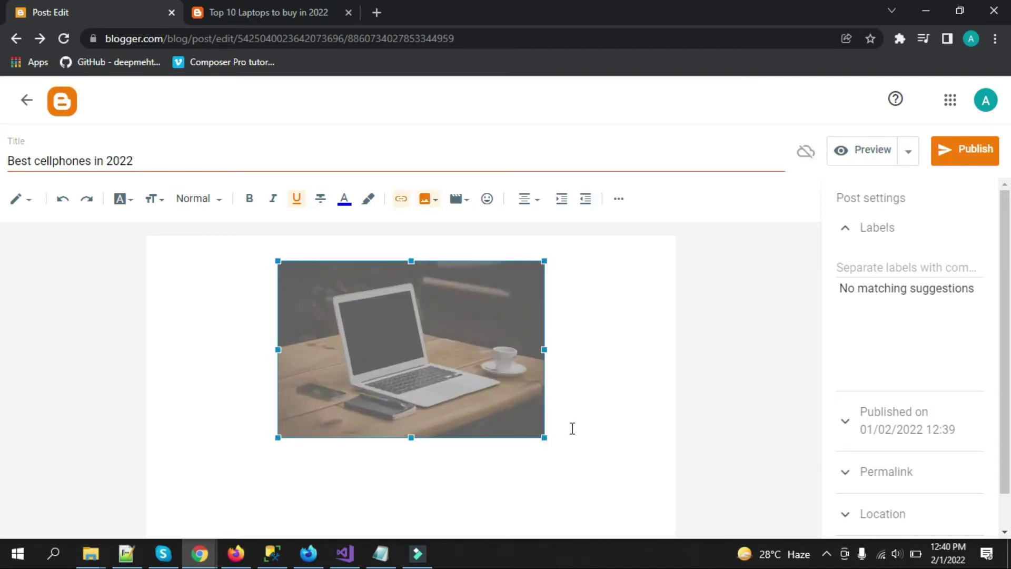
click(592, 421)
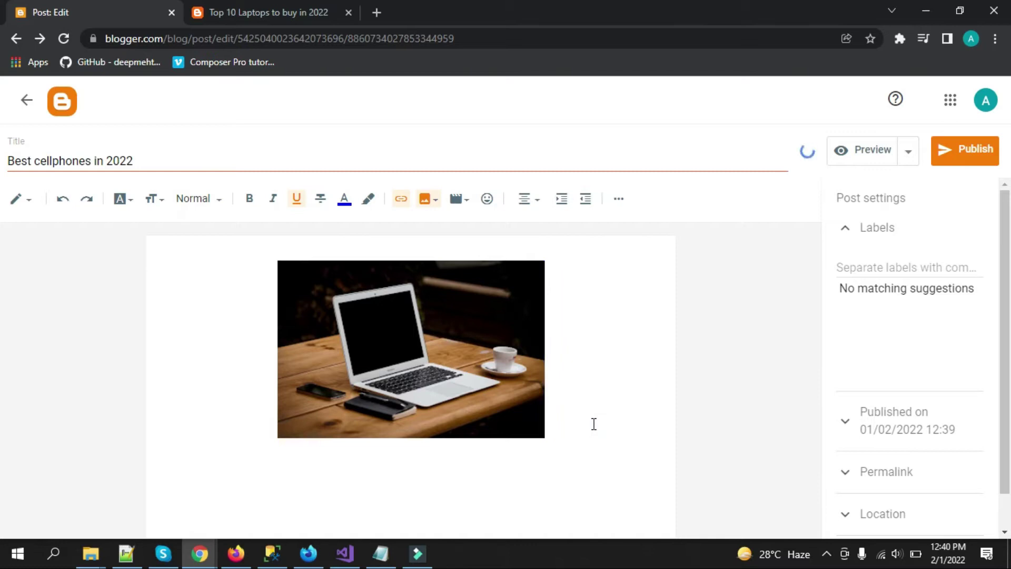
Add the line "this is a nice laptop" below the image
key(Return)
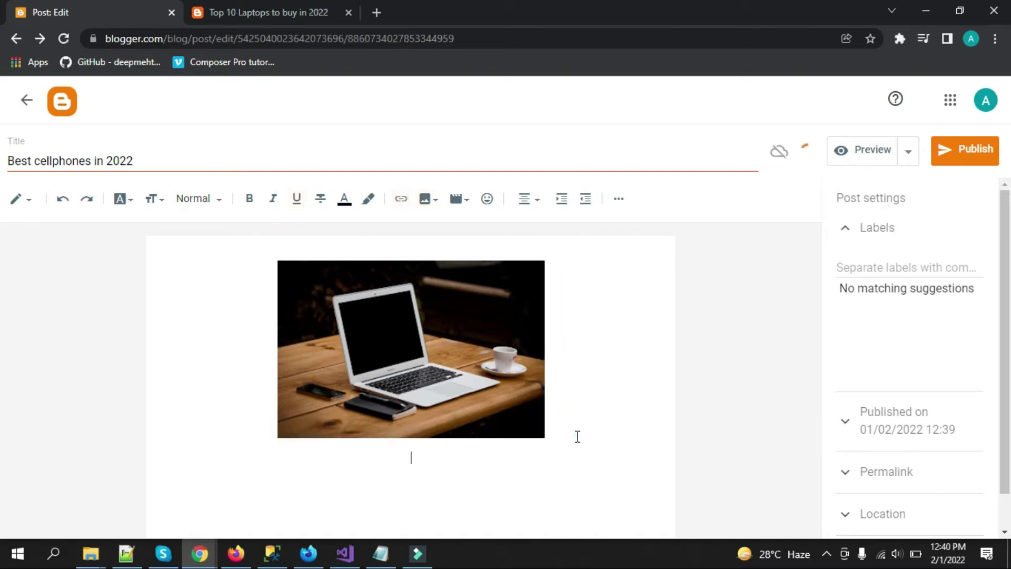
text(this is a )
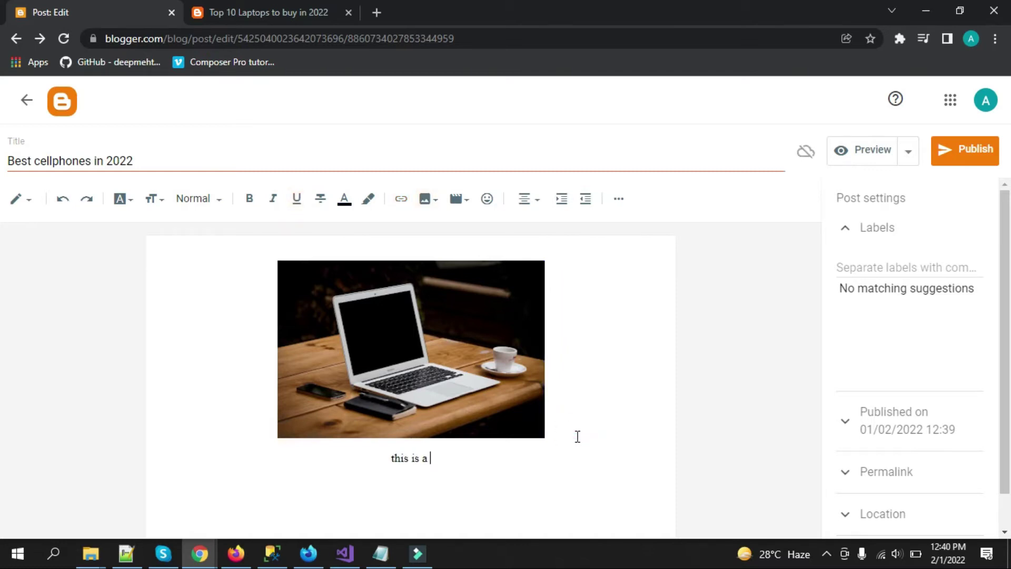
text(nice laptop)
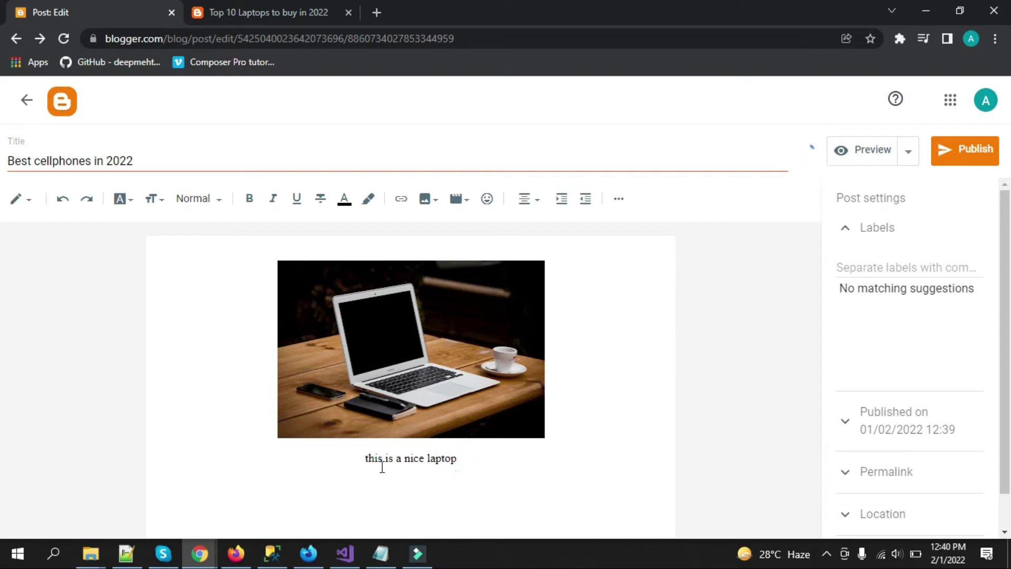
Format the line "this is a nice laptop" as bold, underlined Arial text
shift+click(361, 460)
click(249, 198)
click(296, 198)
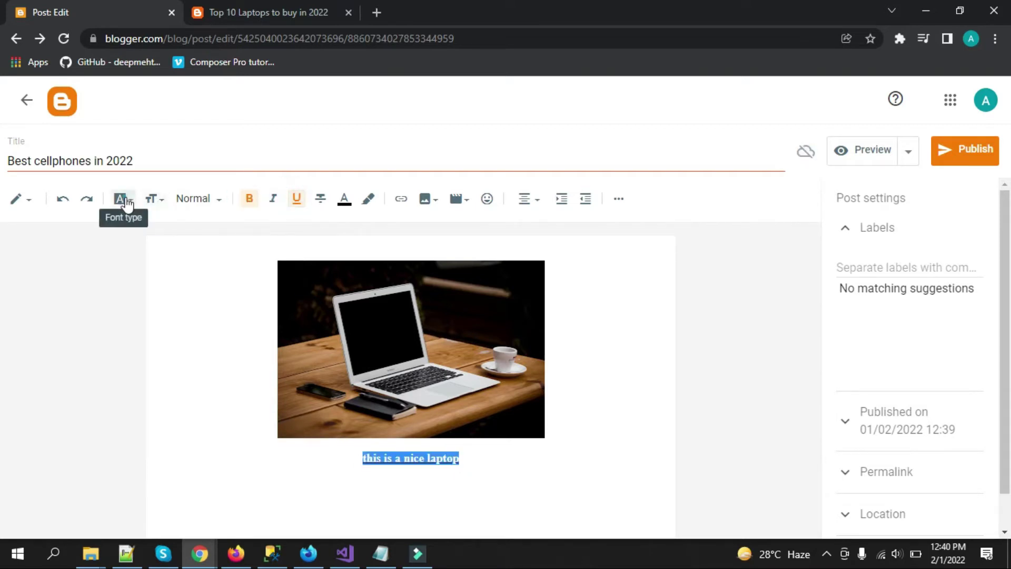
click(123, 198)
click(174, 314)
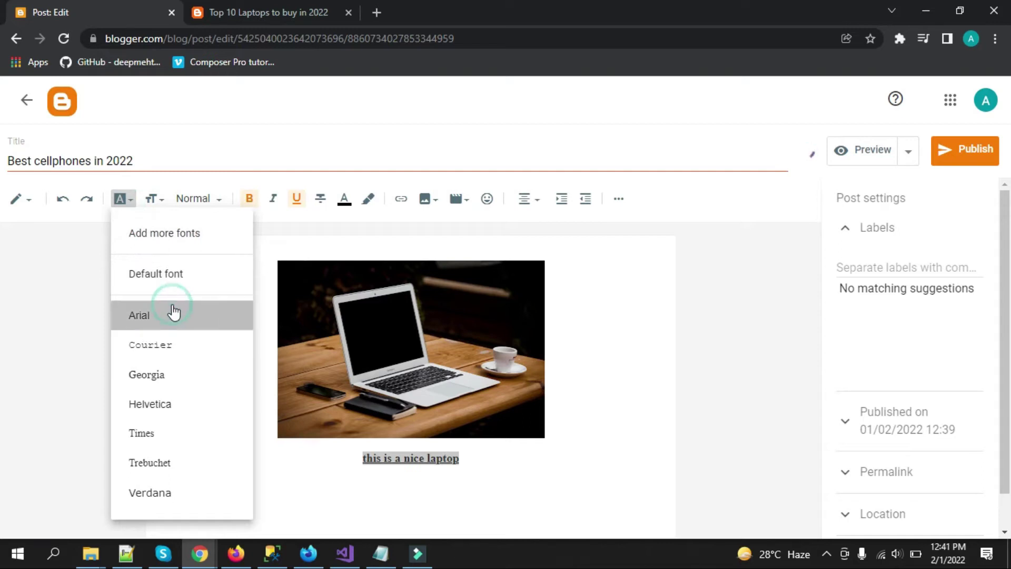
click(562, 388)
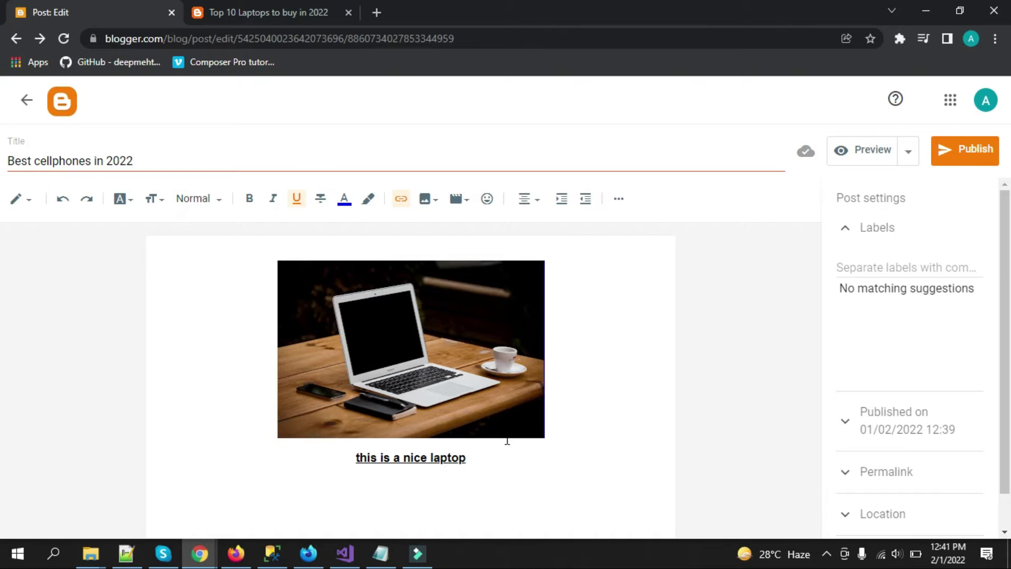
Replace the line below the image with two lines reading "1- click open" and "2- selet option"
drag(479, 457, 355, 456)
text(1- cli)
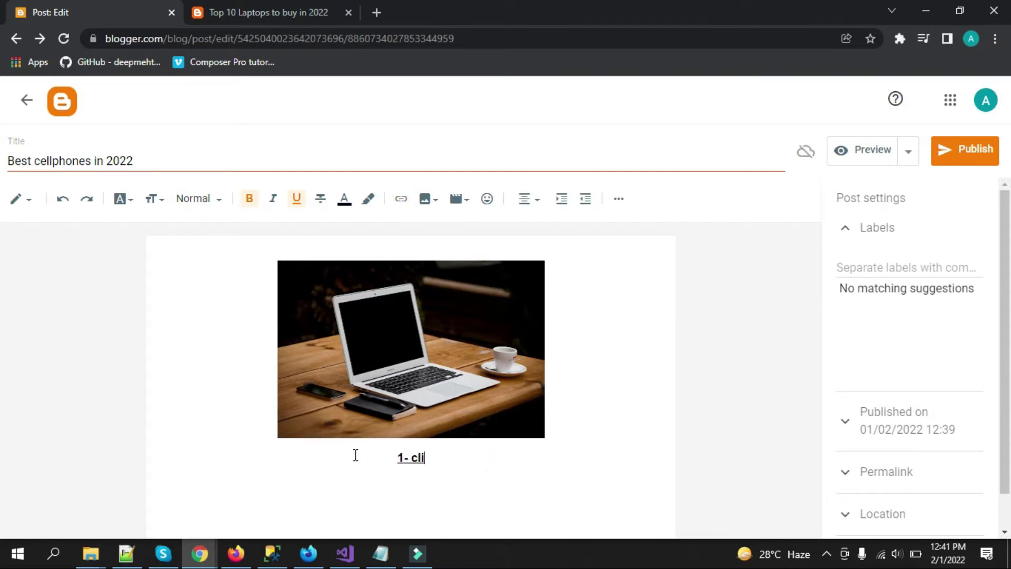
text(ck op )
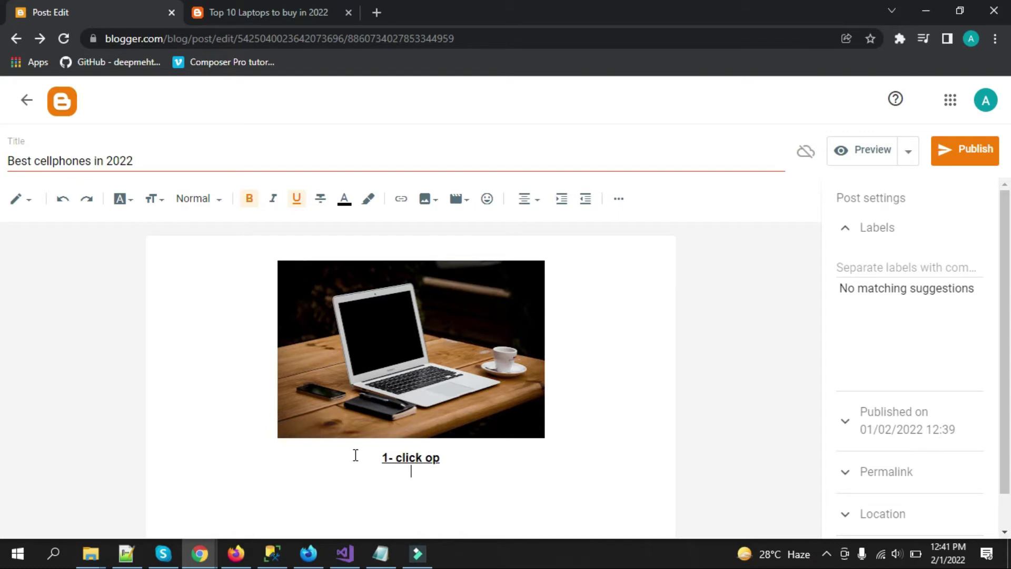
text(2- selet option)
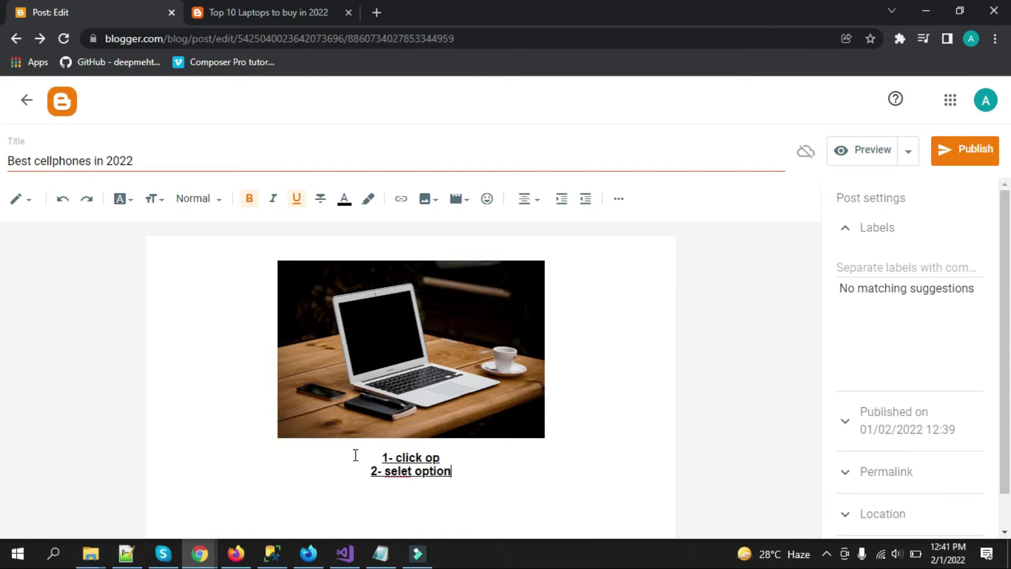
key(Up)
text(en)
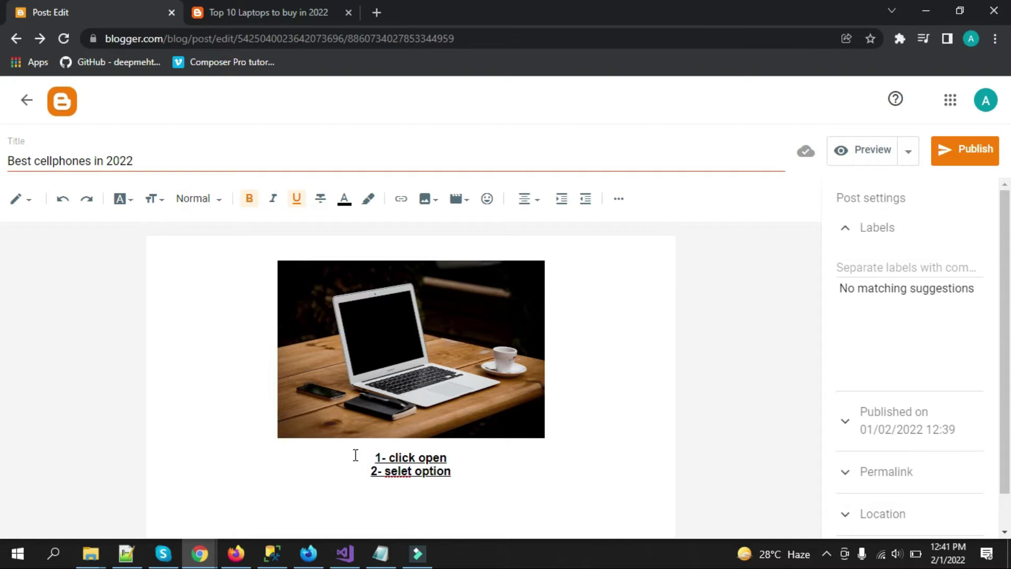
Start adding a YouTube video on a new line below "2- selet option" and search YouTube for "laptops"
click(477, 474)
key(Return)
click(470, 200)
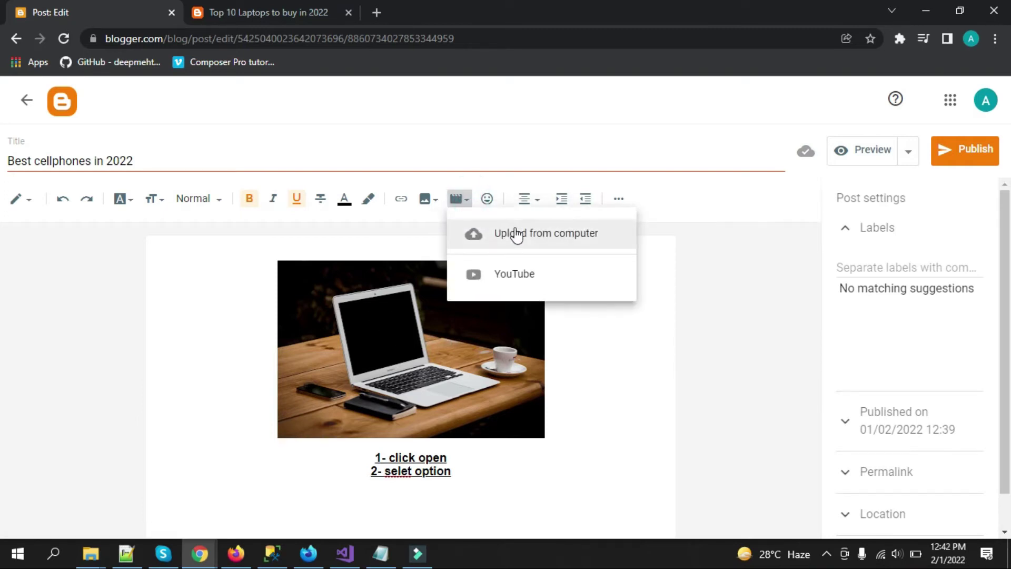
click(517, 274)
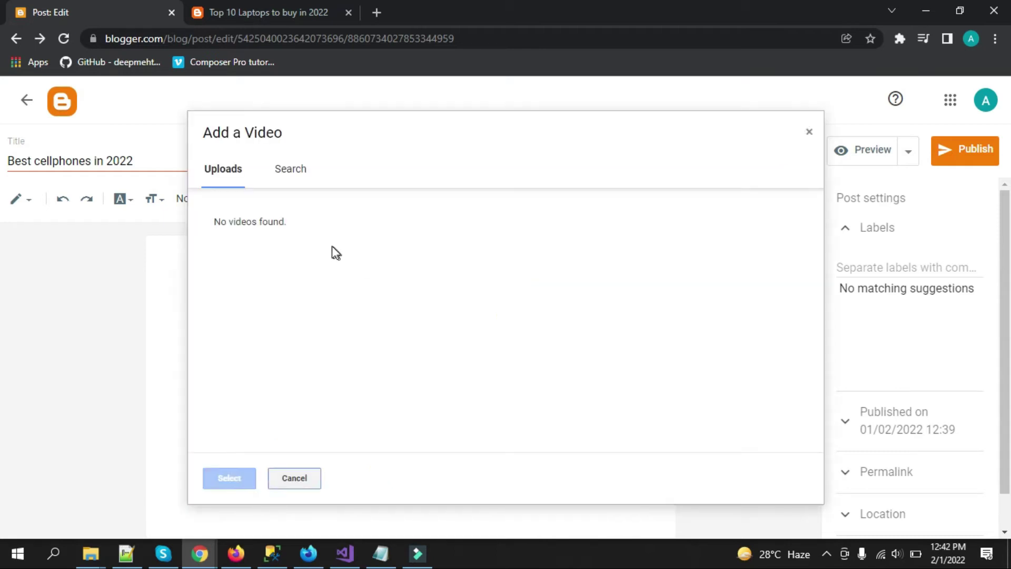
click(293, 172)
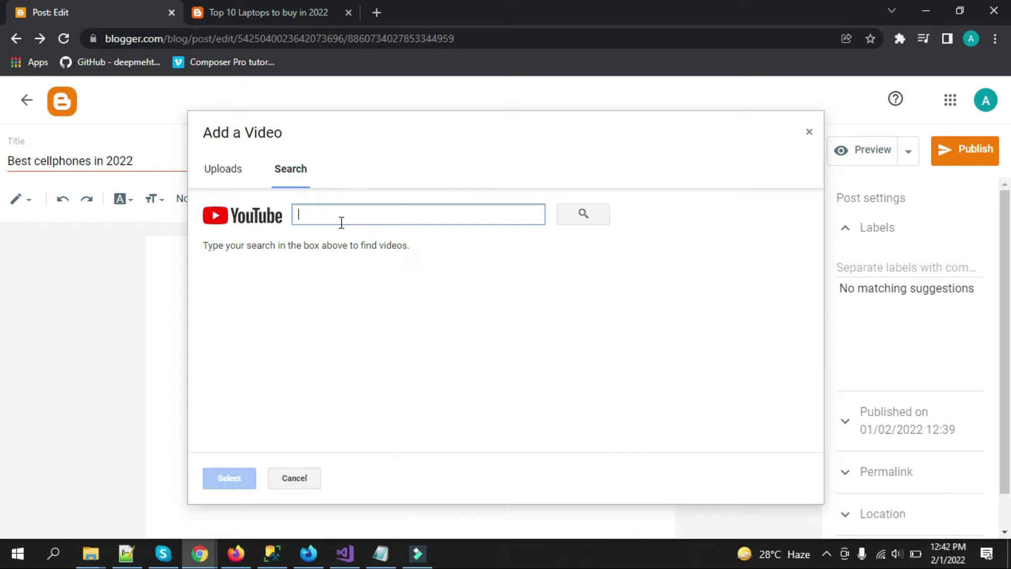
text(laptops)
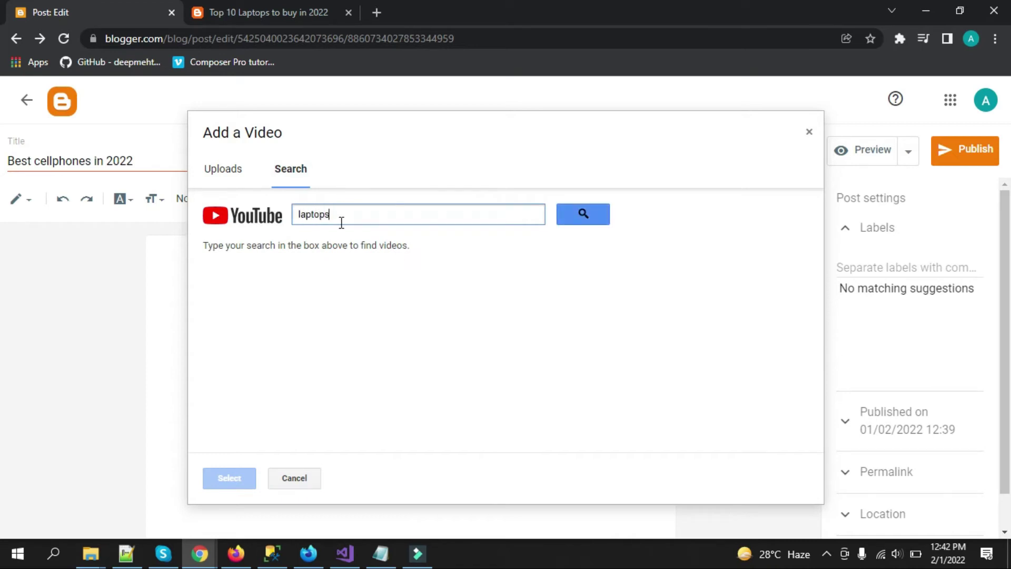
click(574, 212)
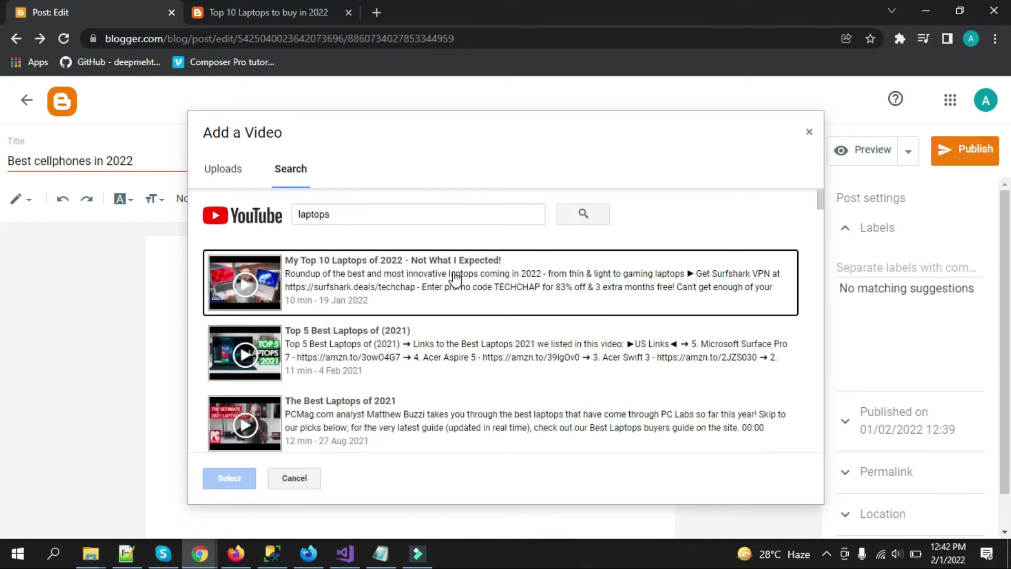
Insert the video "My Top 10 Laptops of 2022 - Not What I Expected!" into the post and review its placement
click(362, 281)
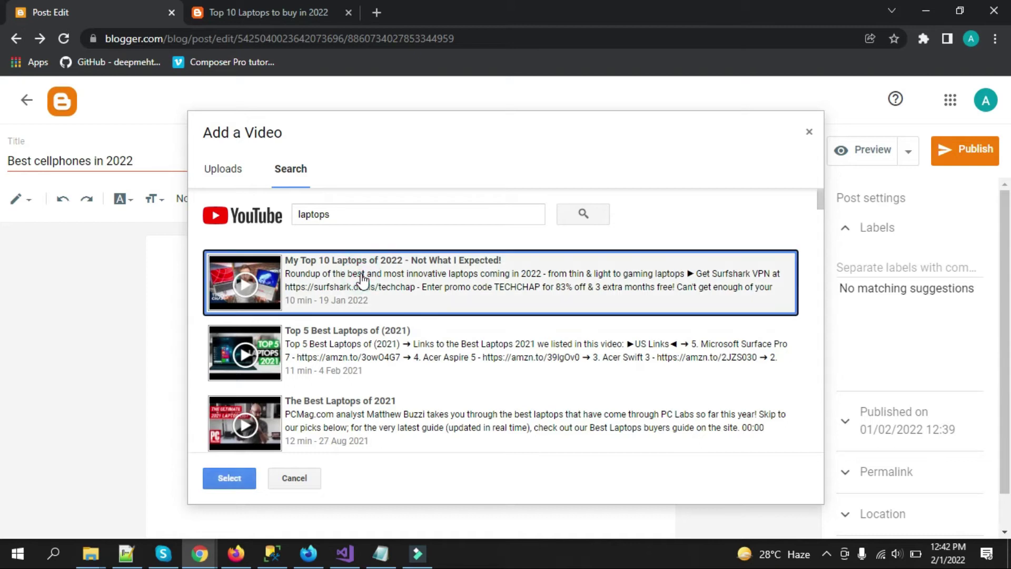
click(227, 481)
drag(664, 303, 671, 451)
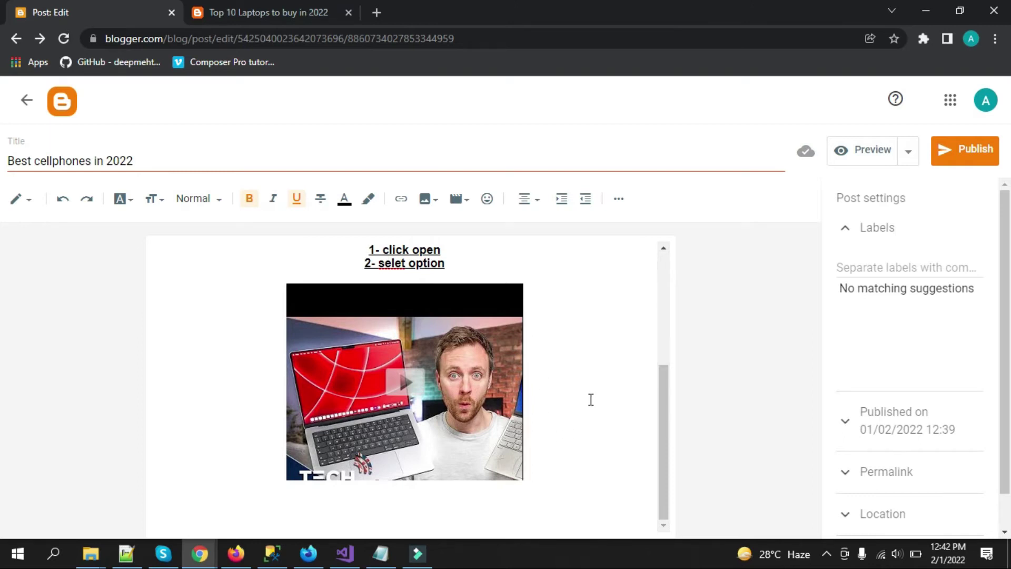
drag(663, 399, 667, 360)
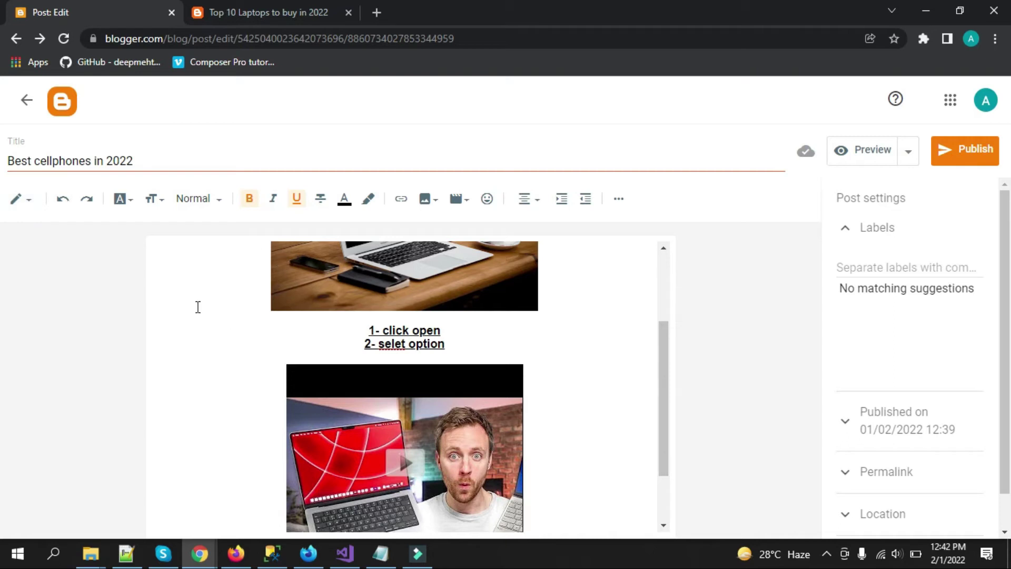
Switch the post to HTML view and highlight its entire code for examination
click(28, 203)
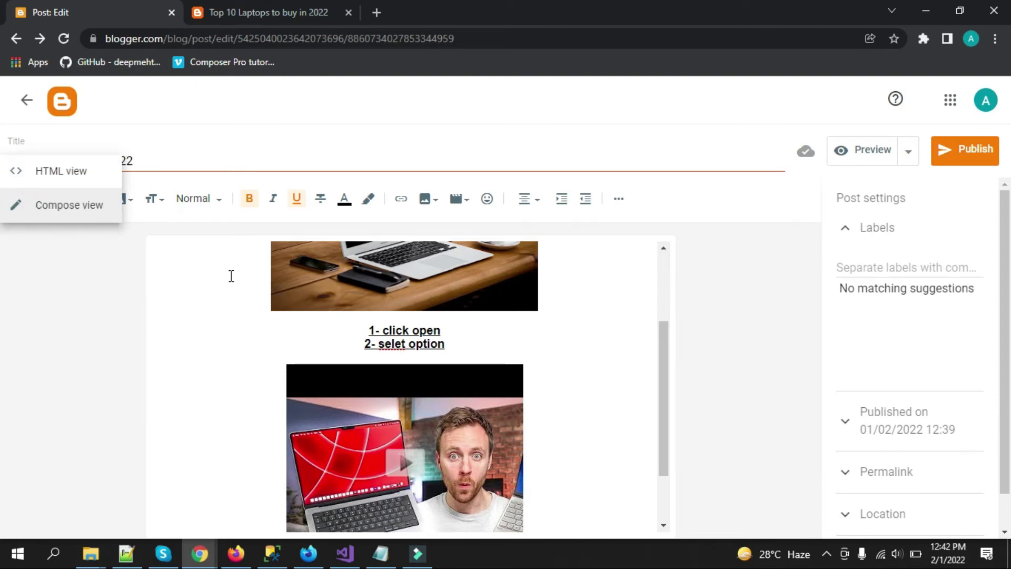
click(63, 174)
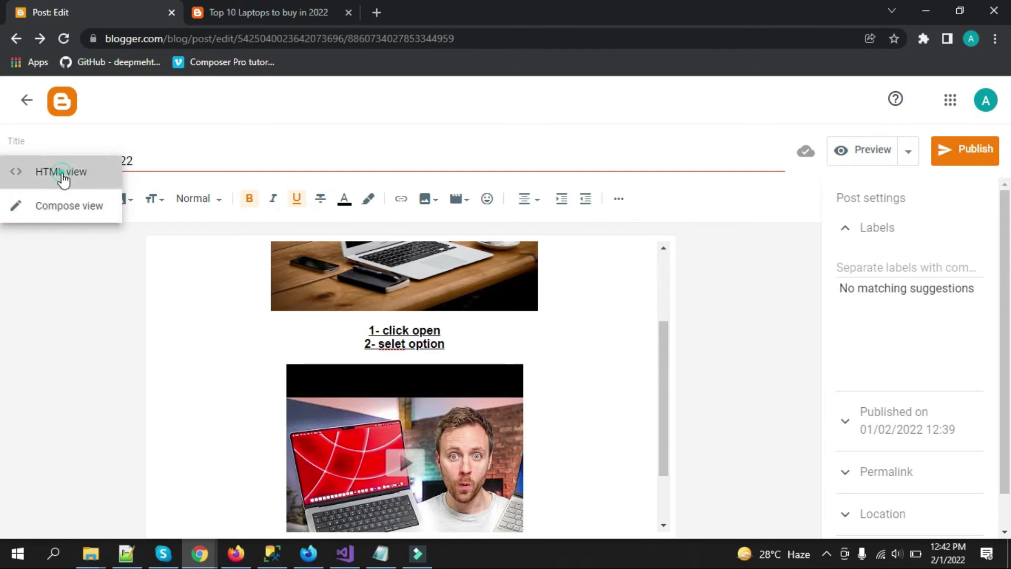
drag(227, 361, 24, 227)
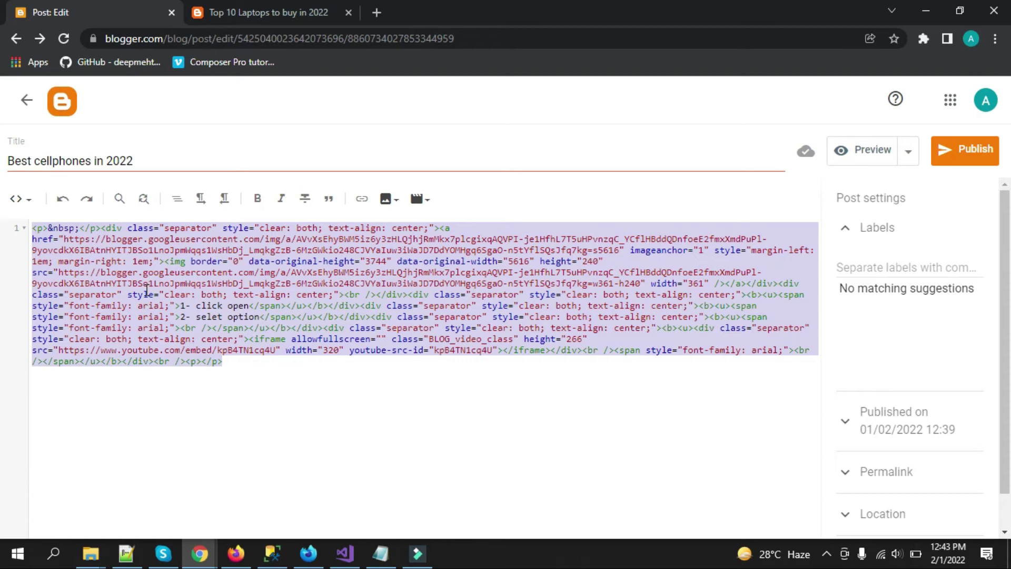
Return to the posts list, reopen the "Best cellphones in 2022" draft and switch it back to Compose view
click(27, 100)
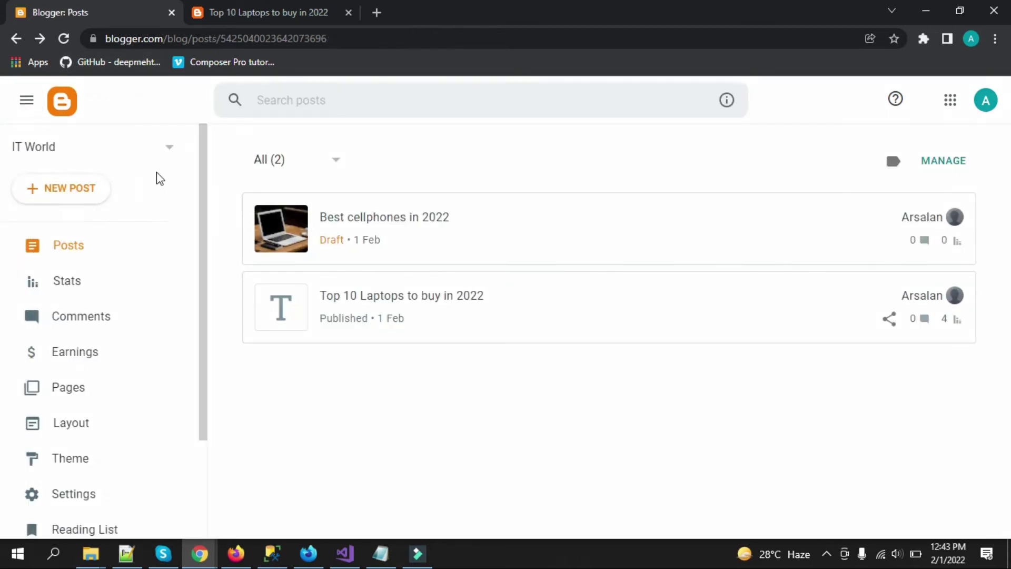
click(508, 228)
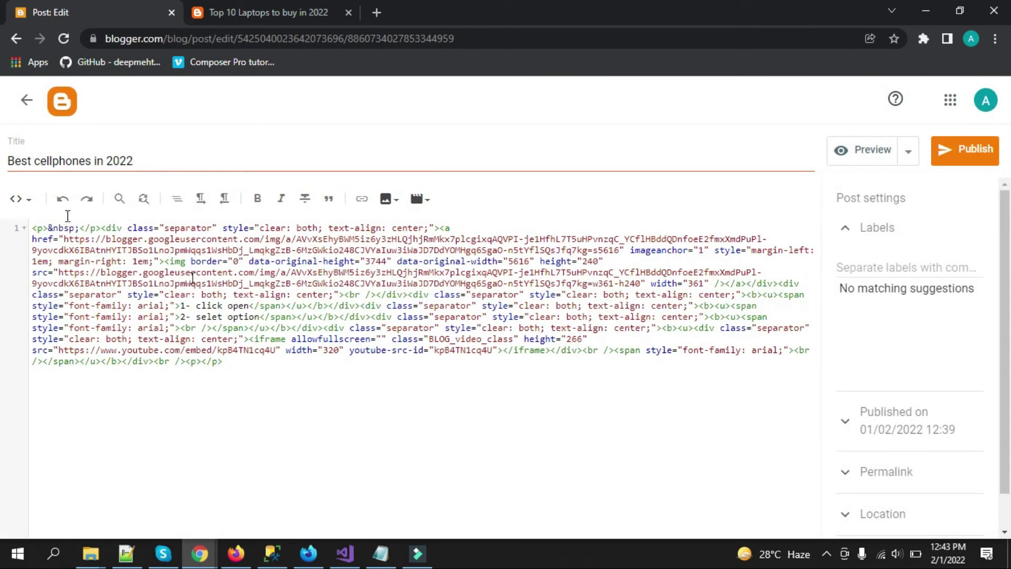
click(19, 199)
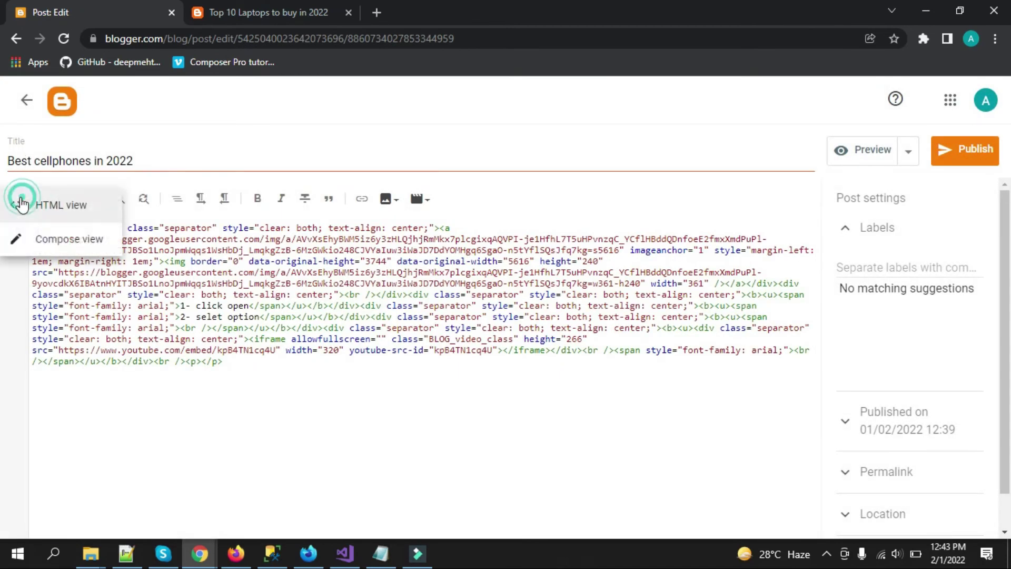
click(35, 241)
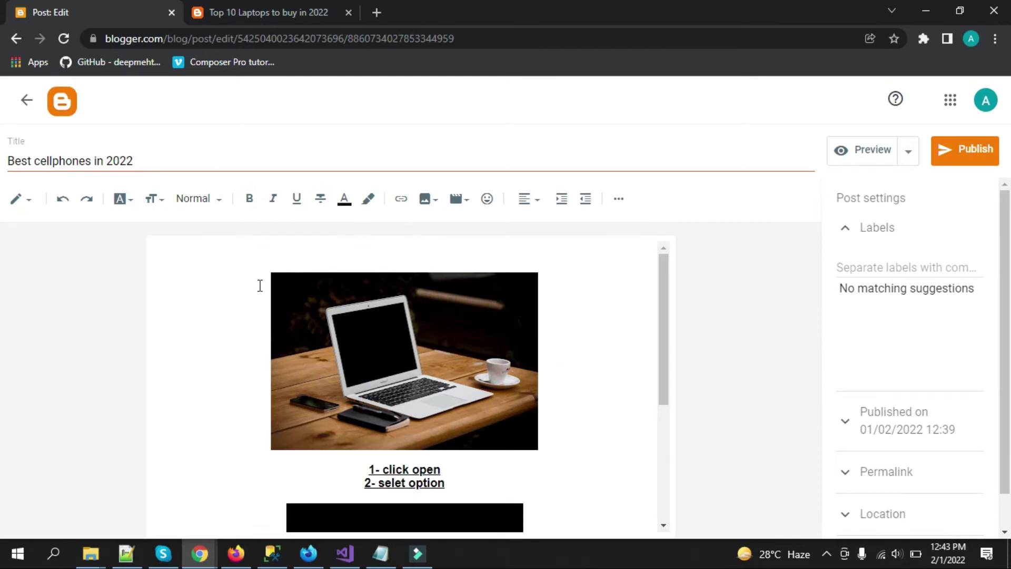
click(282, 301)
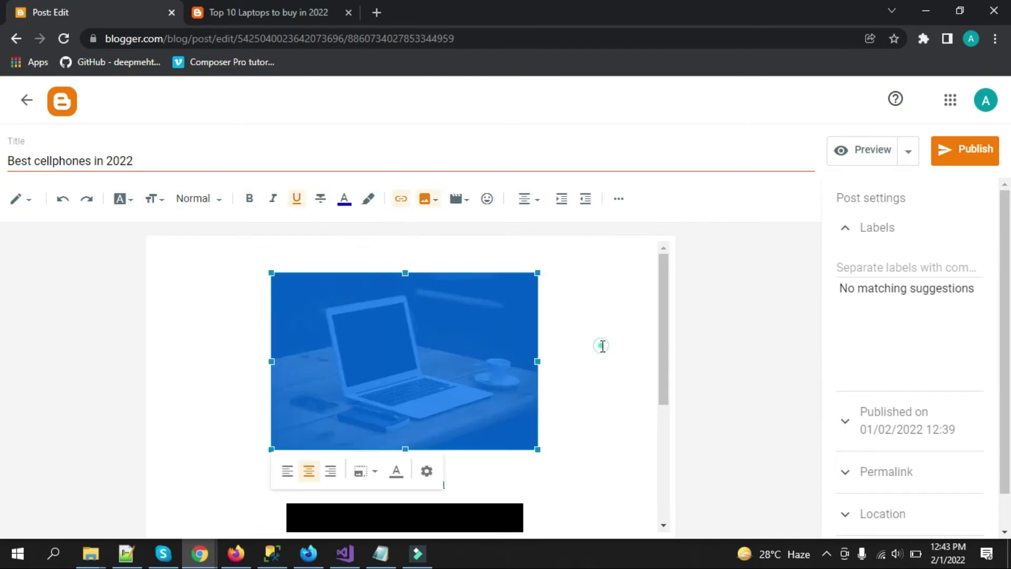